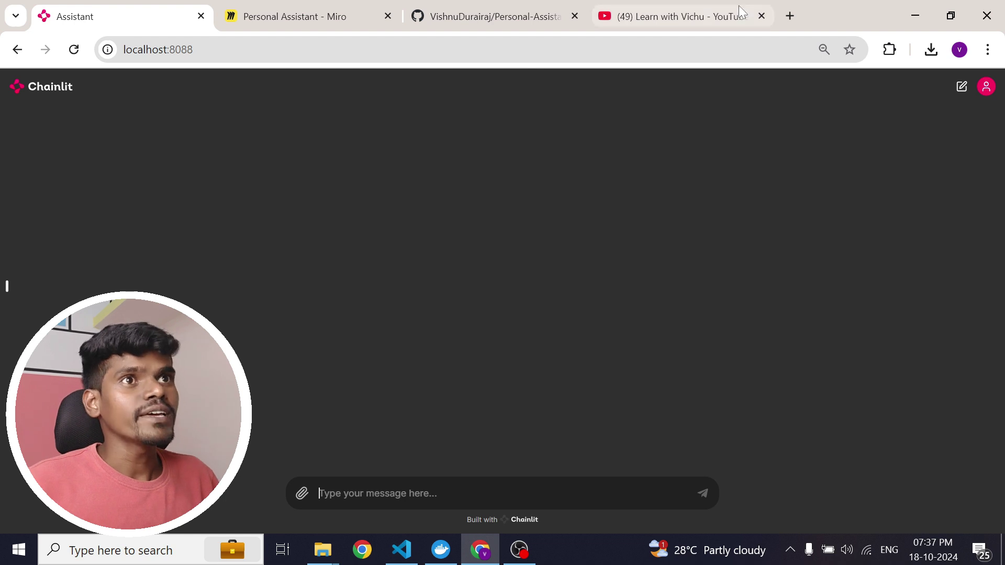
Grab the YouTube channel's link from its browser tab and return to the assistant chat
{"action": "left_click", "coordinate": [675, 16]}
{"action": "left_click", "coordinate": [245, 49]}
{"action": "key", "text": "ctrl+c"}
{"action": "left_click", "coordinate": [130, 18]}
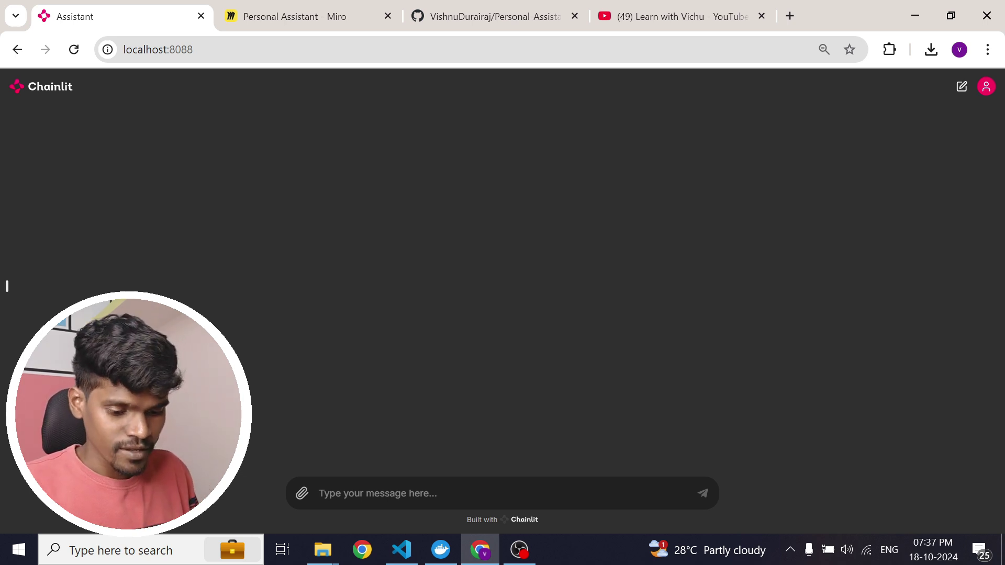
Send the assistant the channel name "Learn with vichu" with the pasted link, then clear the chat
{"action": "type", "text": "Hey this is my youtube chan"}
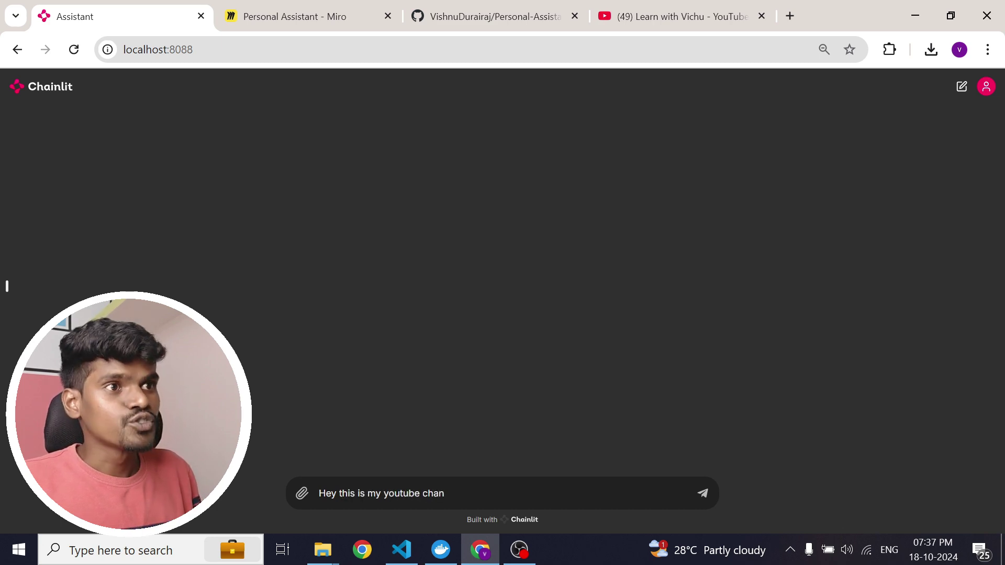
{"action": "key", "text": "BackSpace"}
{"action": "key", "text": "BackSpace"}
{"action": "type", "text": "annel name \"Learn with "}
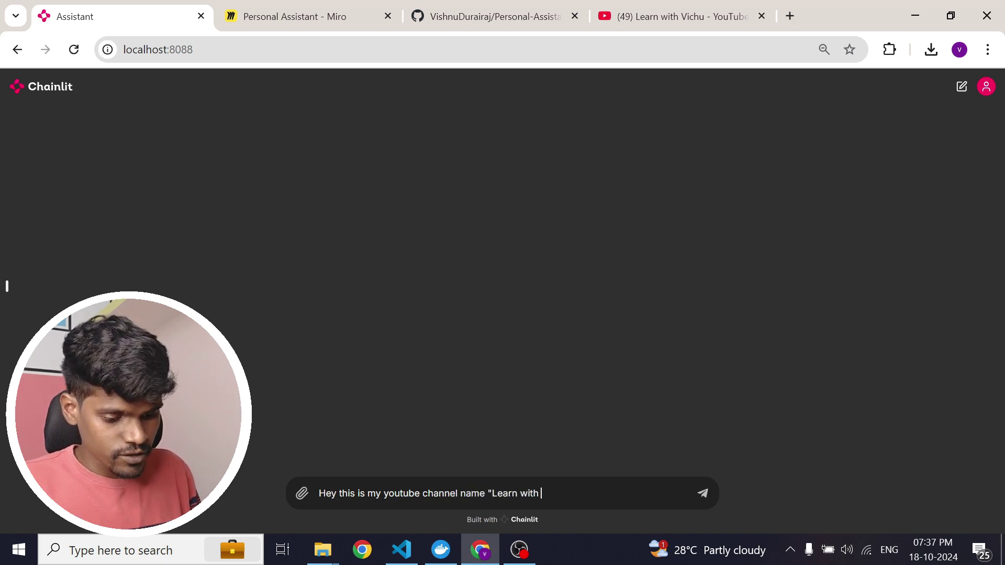
{"action": "type", "text": "vichu"}
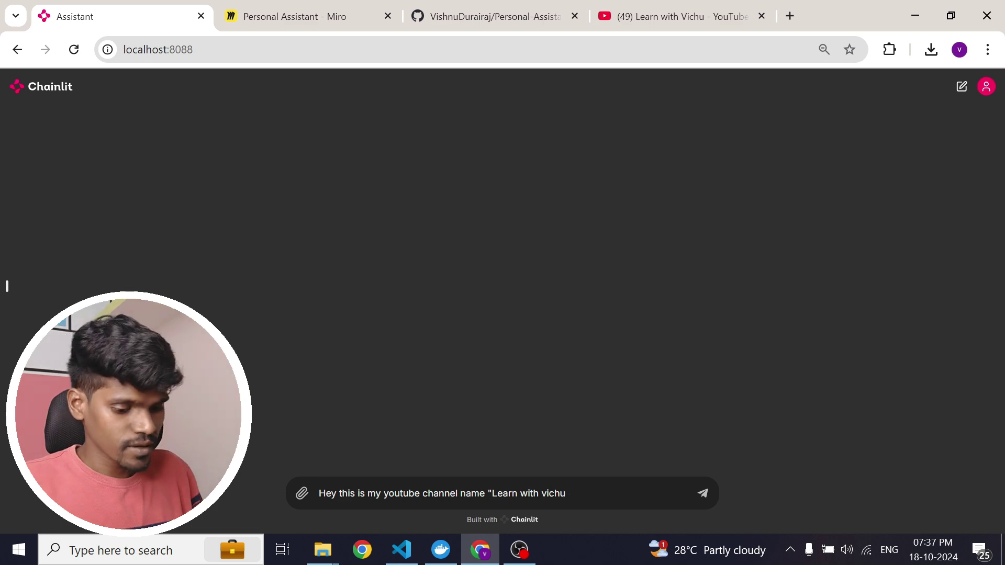
{"action": "type", "text": "\" and here is"}
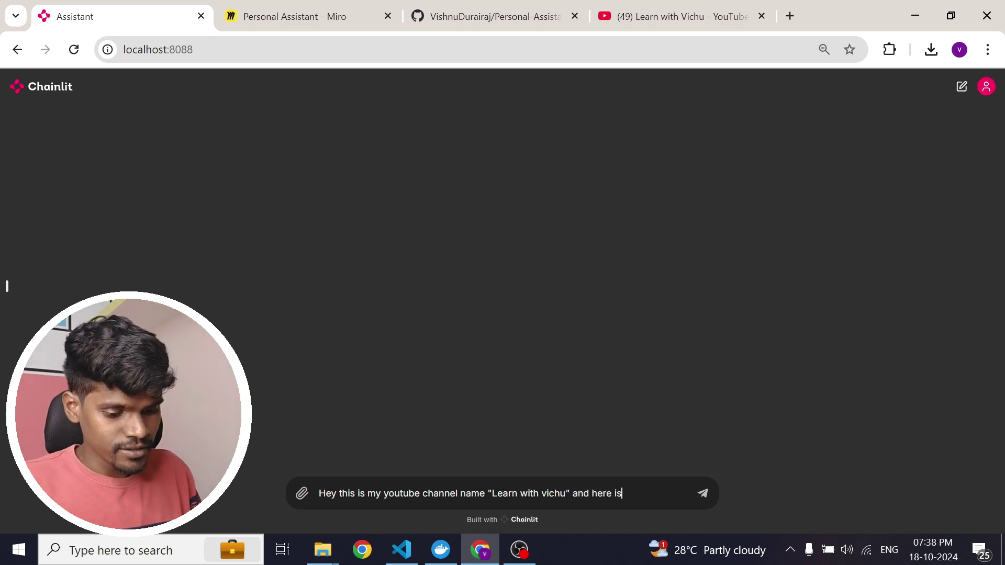
{"action": "type", "text": " the link :"}
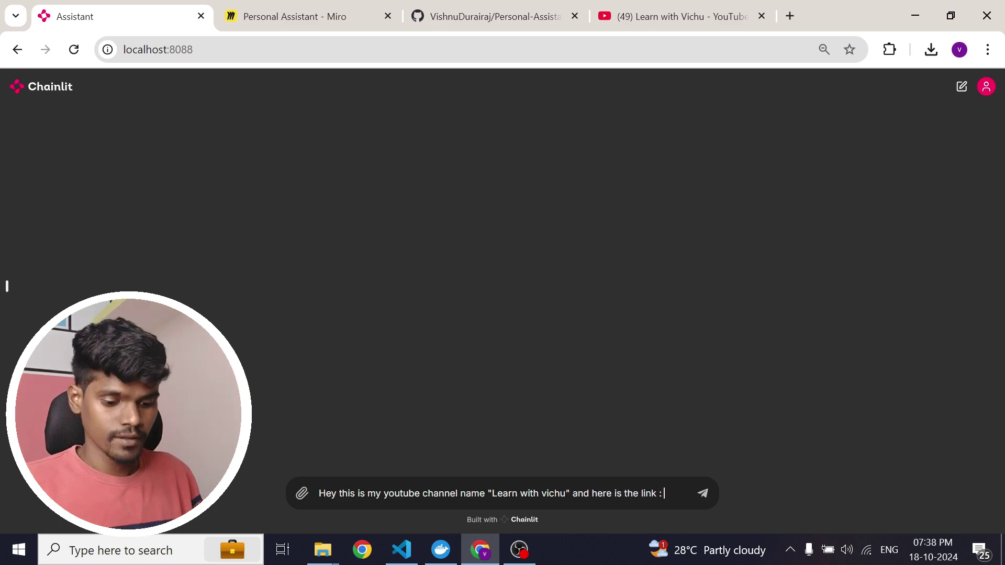
{"action": "key", "text": "ctrl+v"}
{"action": "key", "text": "Return"}
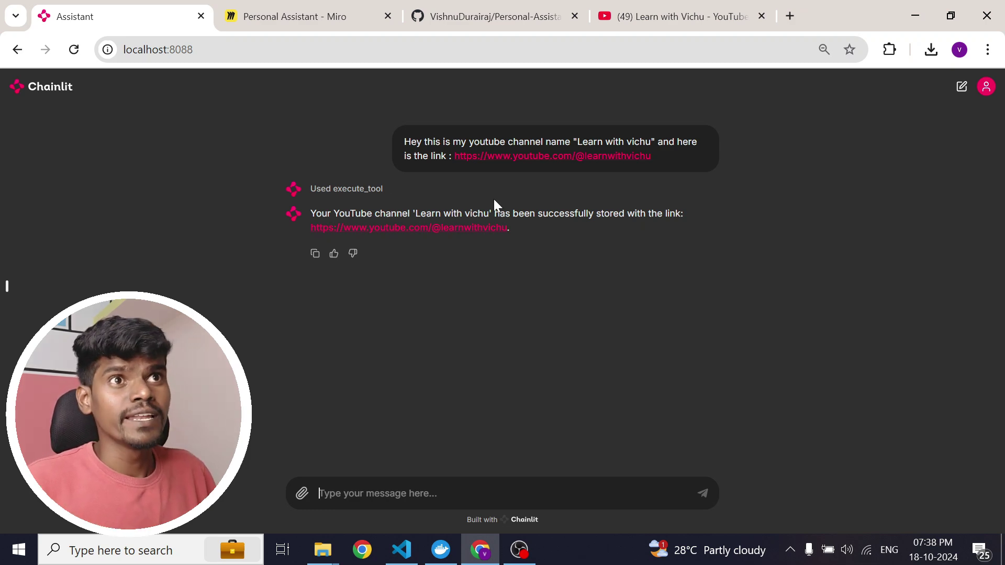
{"action": "left_click", "coordinate": [73, 49]}
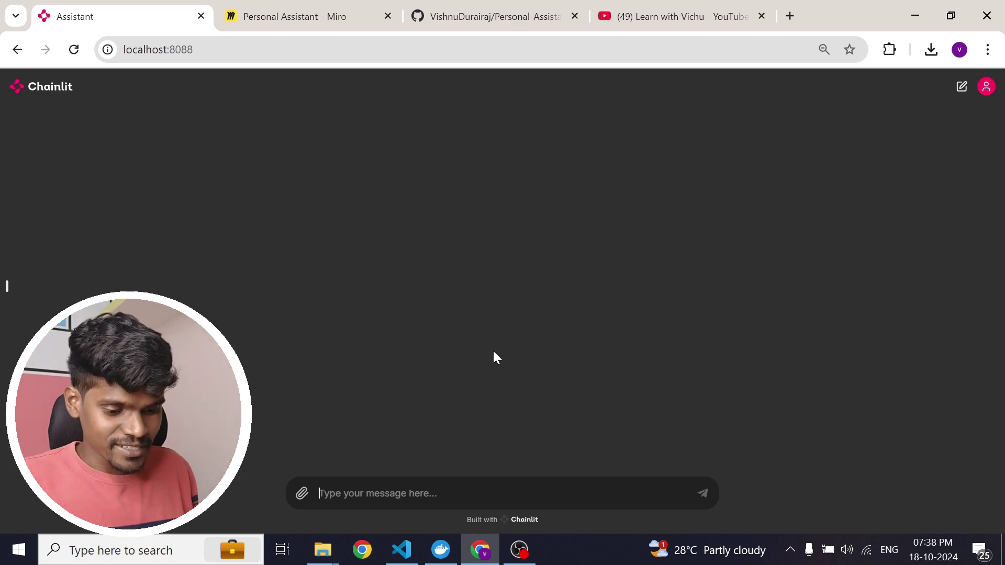
Ask the fresh chat 'hey get me my youtube channel link'
{"action": "type", "text": "hey get me my youtube channel link"}
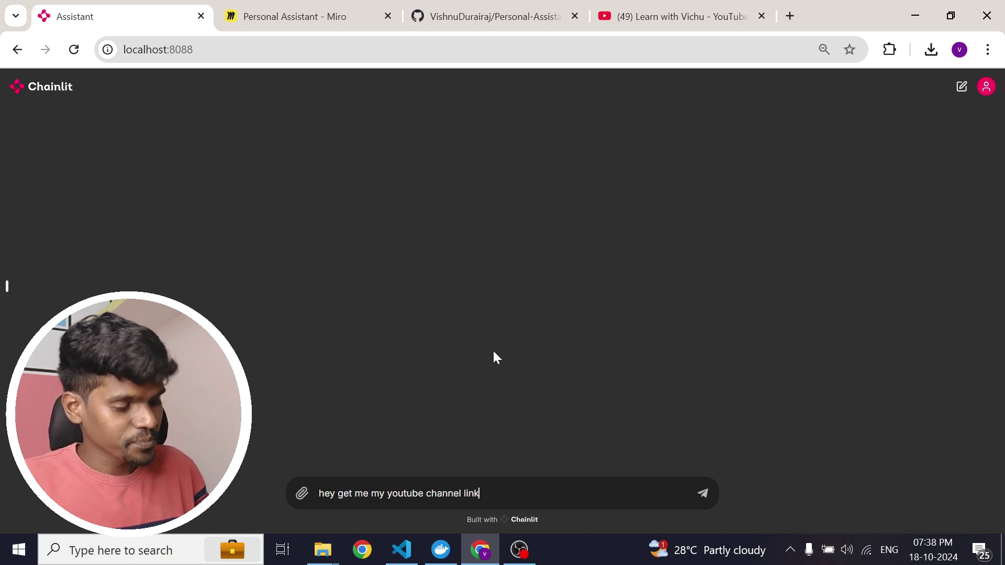
{"action": "key", "text": "Return"}
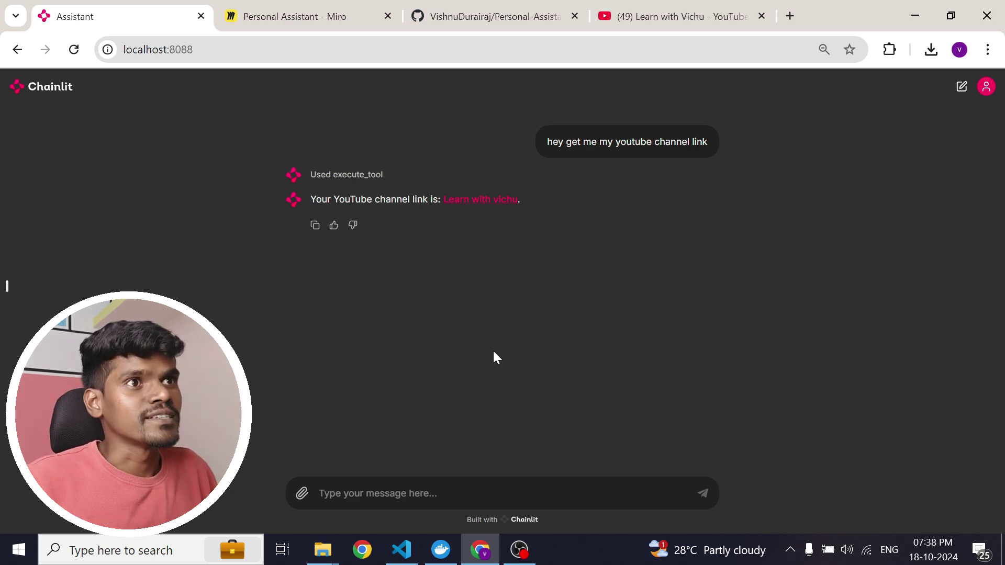
{"action": "left_click", "coordinate": [475, 200]}
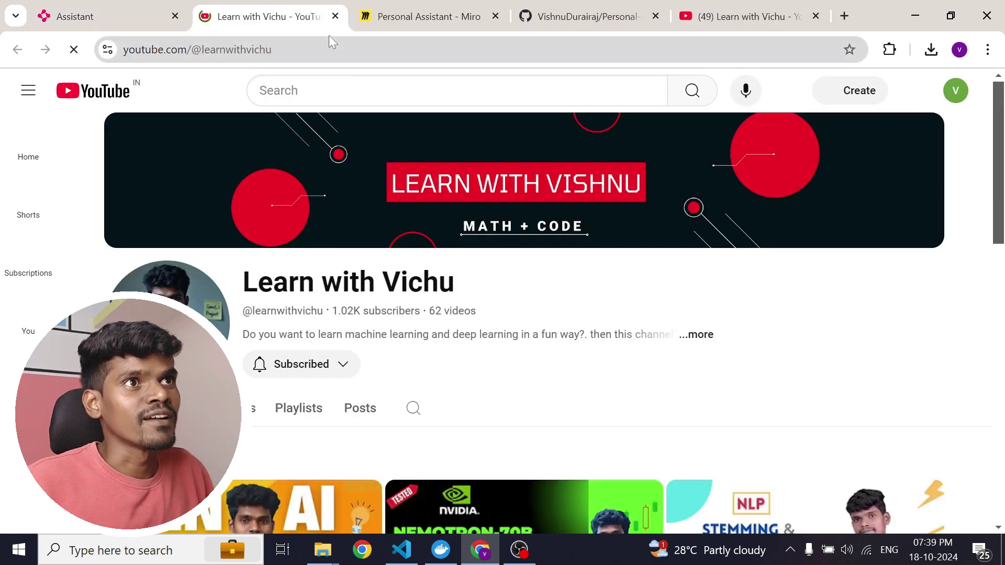
{"action": "left_click", "coordinate": [335, 16]}
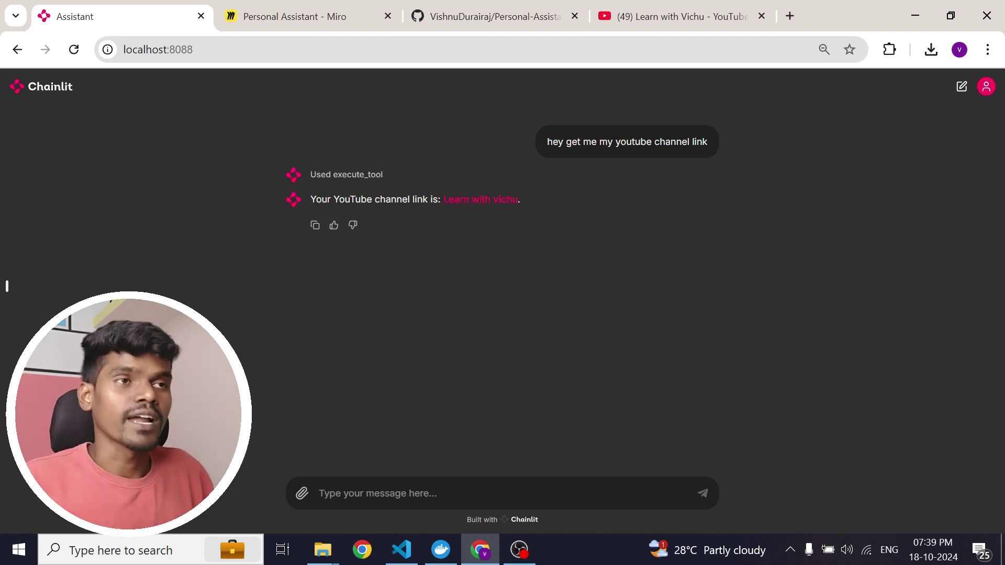
Tell the assistant the channel name is now "Learn with vishnu"
{"action": "type", "text": "hey "}
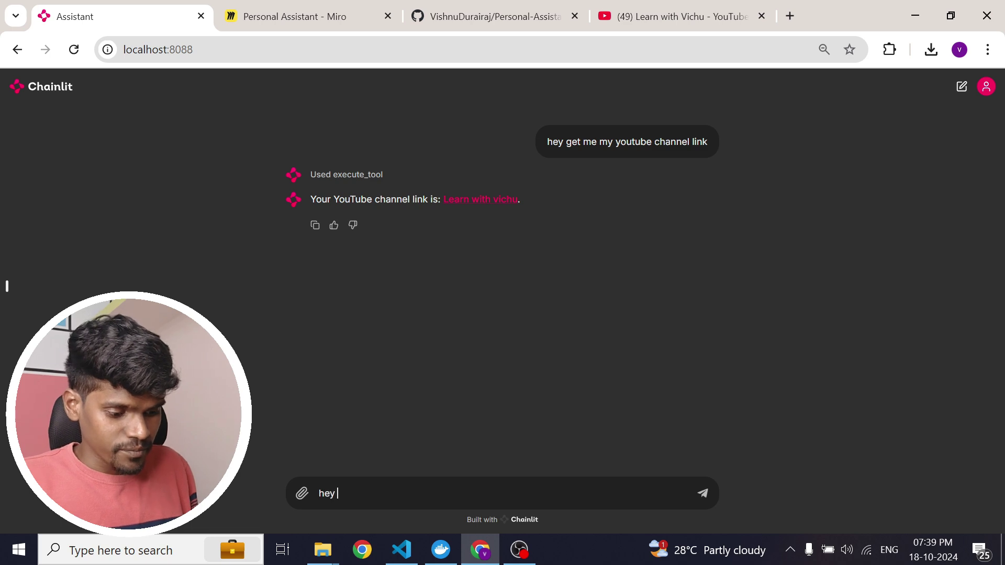
{"action": "type", "text": "i have c"}
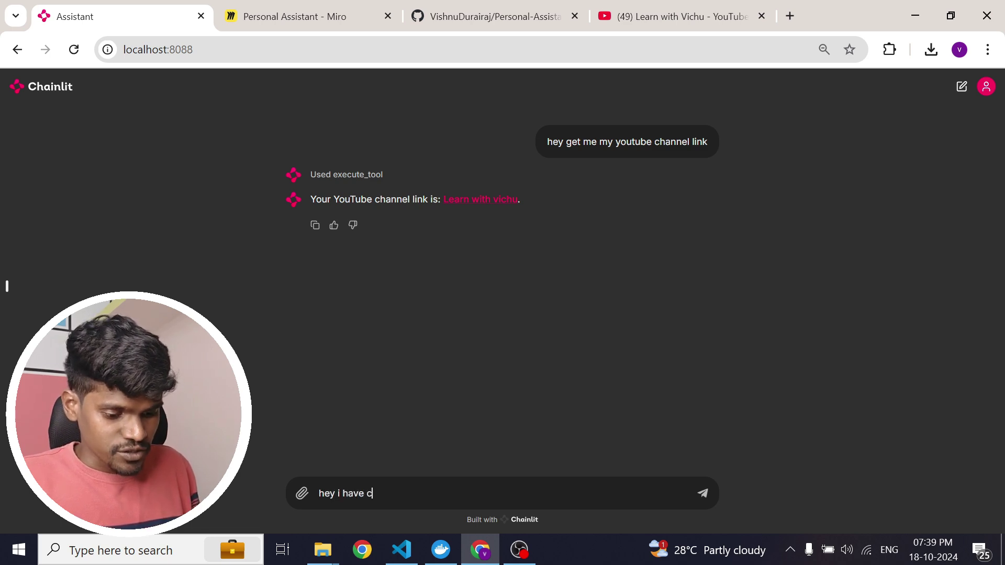
{"action": "type", "text": "hanged my y"}
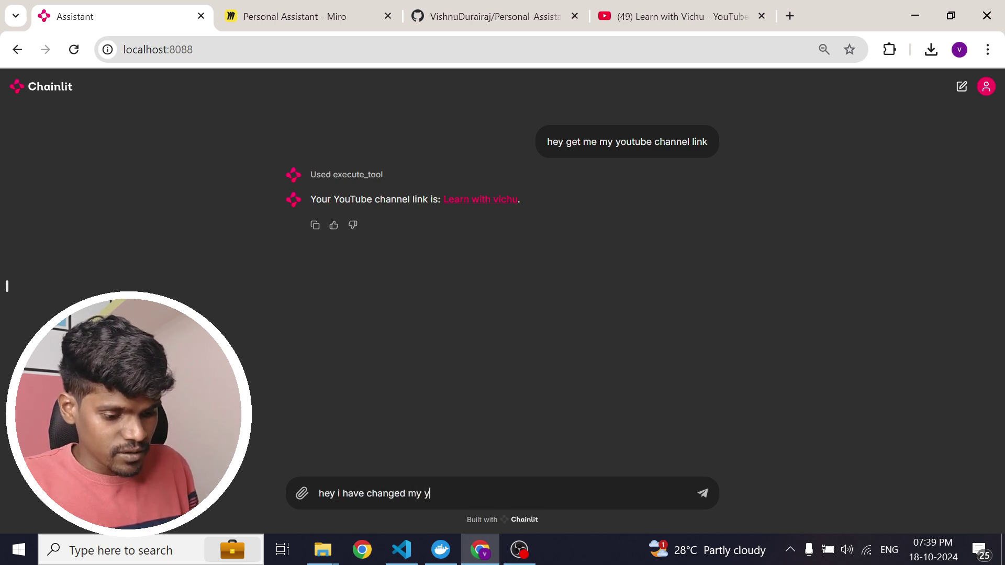
{"action": "type", "text": "outube chna"}
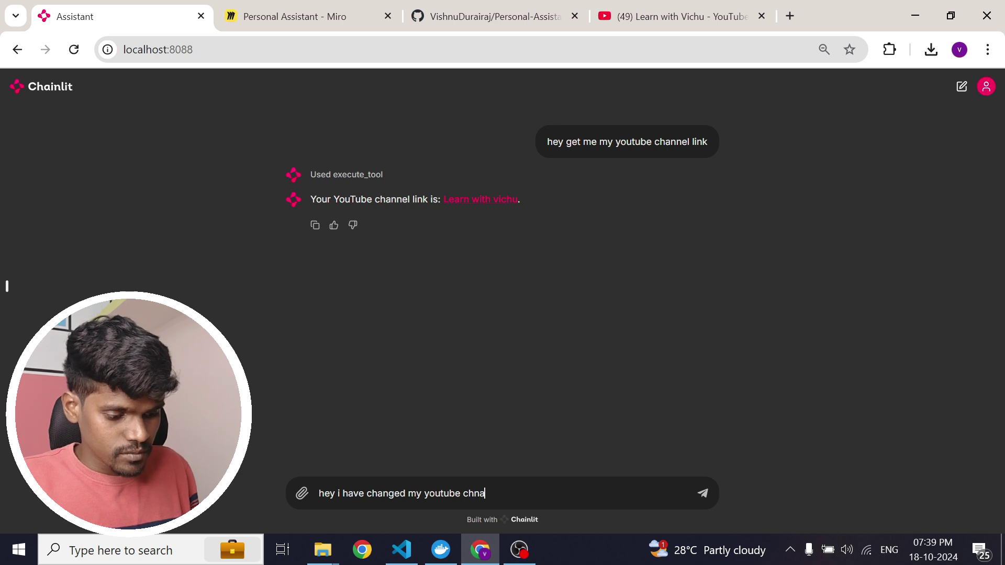
{"action": "key", "text": "BackSpace"}
{"action": "key", "text": "BackSpace"}
{"action": "type", "text": "annel name"}
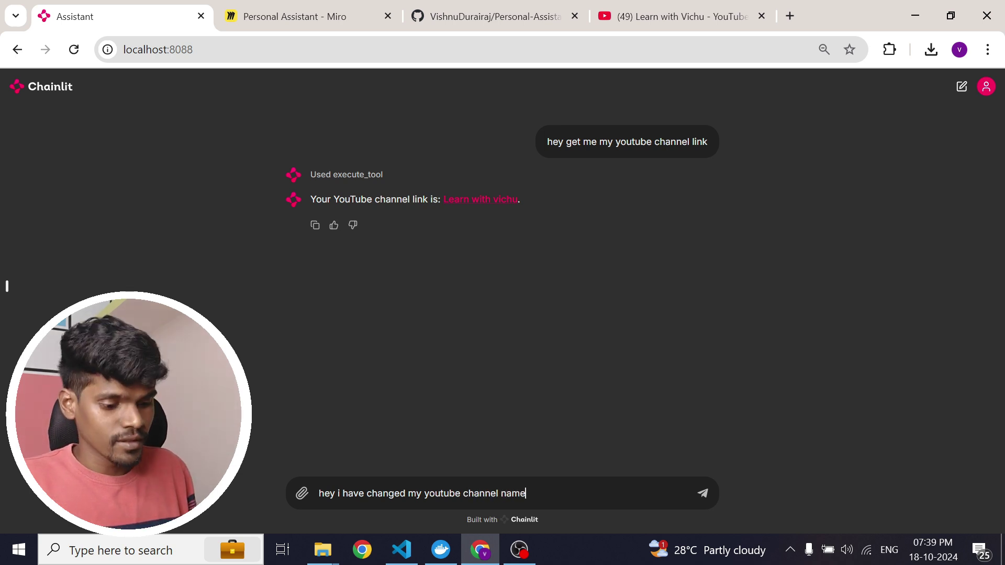
{"action": "type", "text": " now it is"}
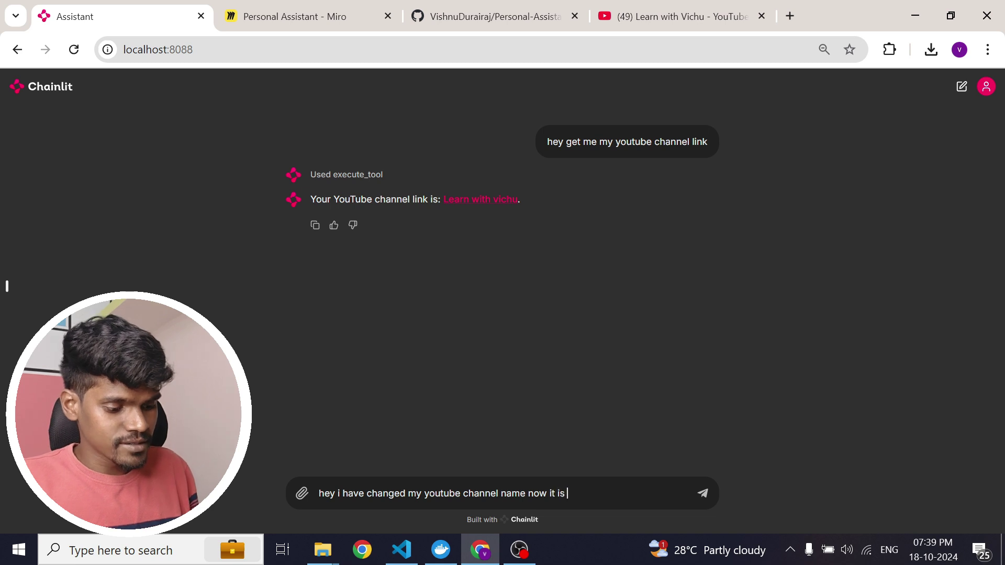
{"action": "type", "text": " \"Learn"}
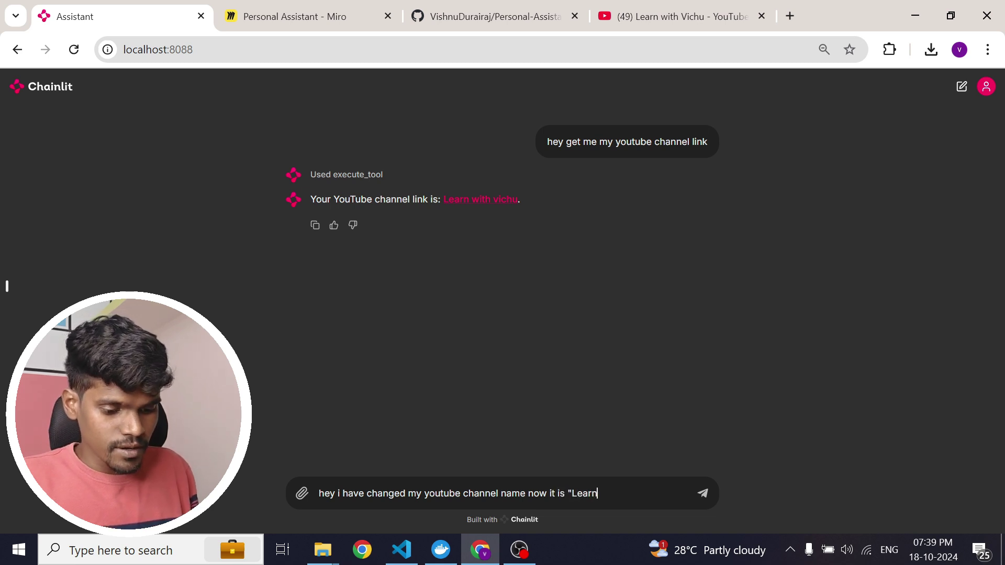
{"action": "type", "text": " with vi"}
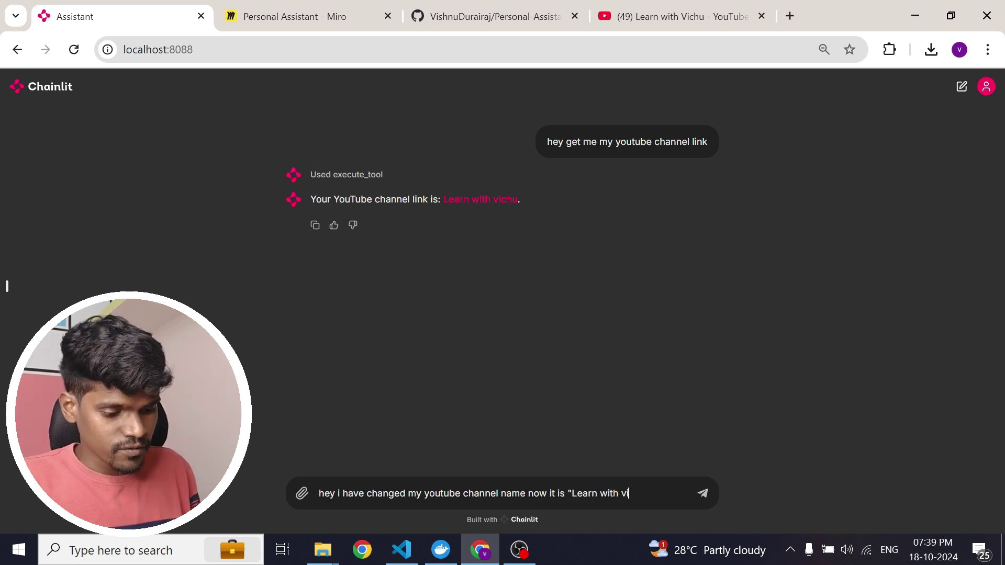
{"action": "type", "text": "shnu\""}
{"action": "key", "text": "Return"}
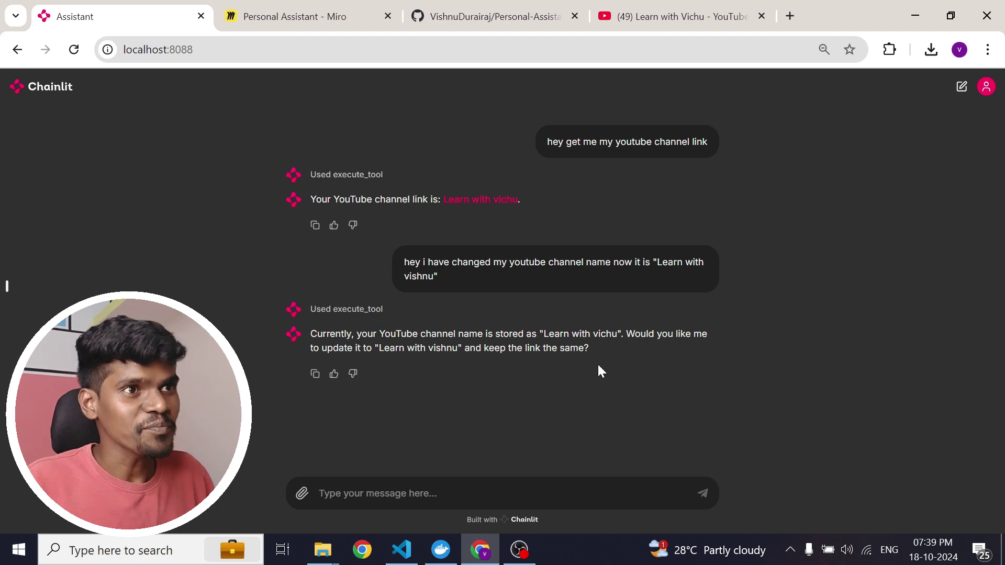
Confirm the name update with 'Yes' and begin drafting a delete request
{"action": "left_click", "coordinate": [421, 485]}
{"action": "type", "text": "Yes"}
{"action": "key", "text": "Return"}
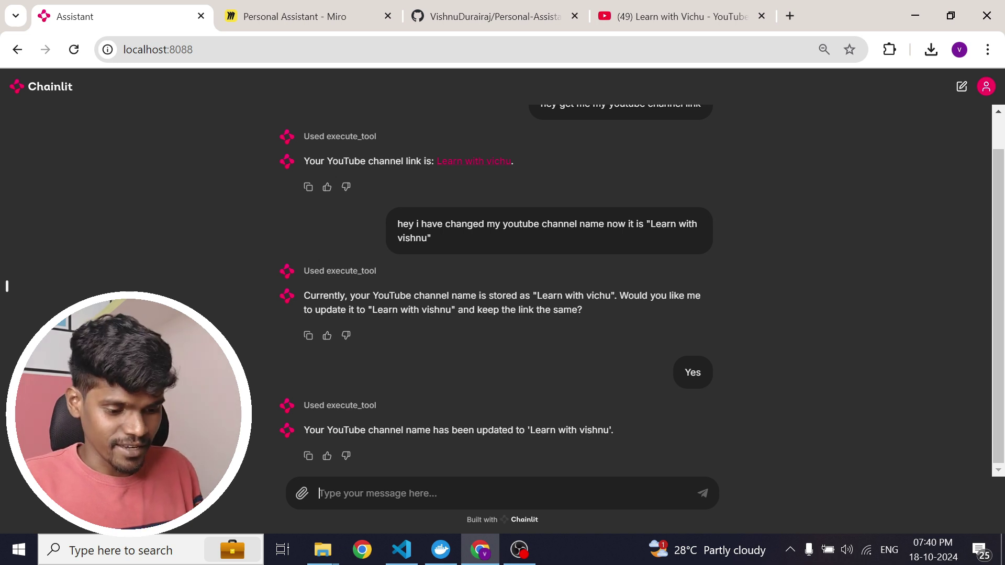
{"action": "type", "text": "hey delete this information"}
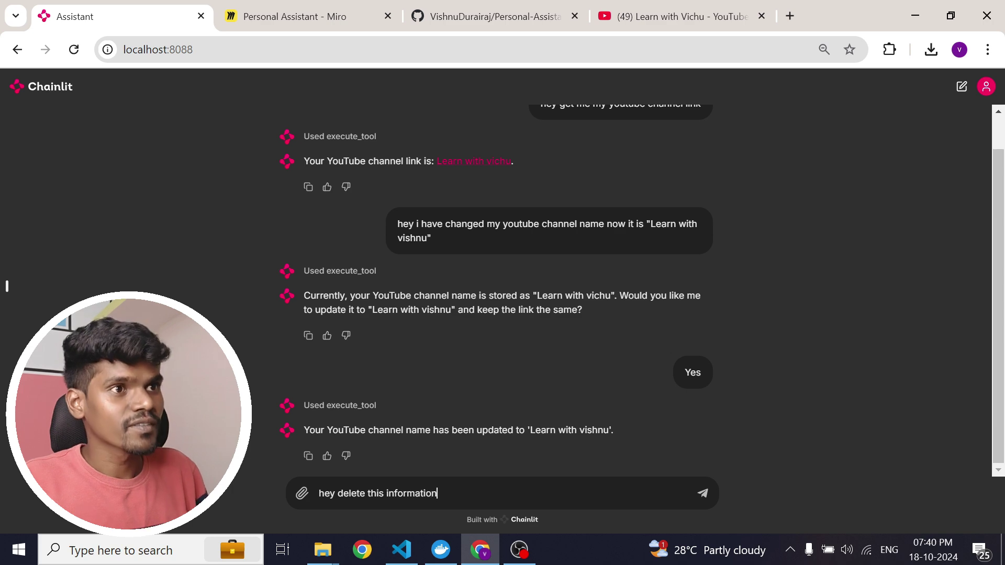
Send the request 'hey delete my youtube channel details'
{"action": "key", "text": "BackSpace"}
{"action": "key", "text": "BackSpace"}
{"action": "key", "text": "BackSpace"}
{"action": "key", "text": "BackSpace"}
{"action": "key", "text": "BackSpace"}
{"action": "key", "text": "BackSpace"}
{"action": "key", "text": "BackSpace"}
{"action": "key", "text": "BackSpace"}
{"action": "key", "text": "BackSpace"}
{"action": "key", "text": "BackSpace"}
{"action": "key", "text": "BackSpace"}
{"action": "key", "text": "BackSpace"}
{"action": "key", "text": "BackSpace"}
{"action": "key", "text": "BackSpace"}
{"action": "key", "text": "BackSpace"}
{"action": "type", "text": "my youtube channel details"}
{"action": "key", "text": "Return"}
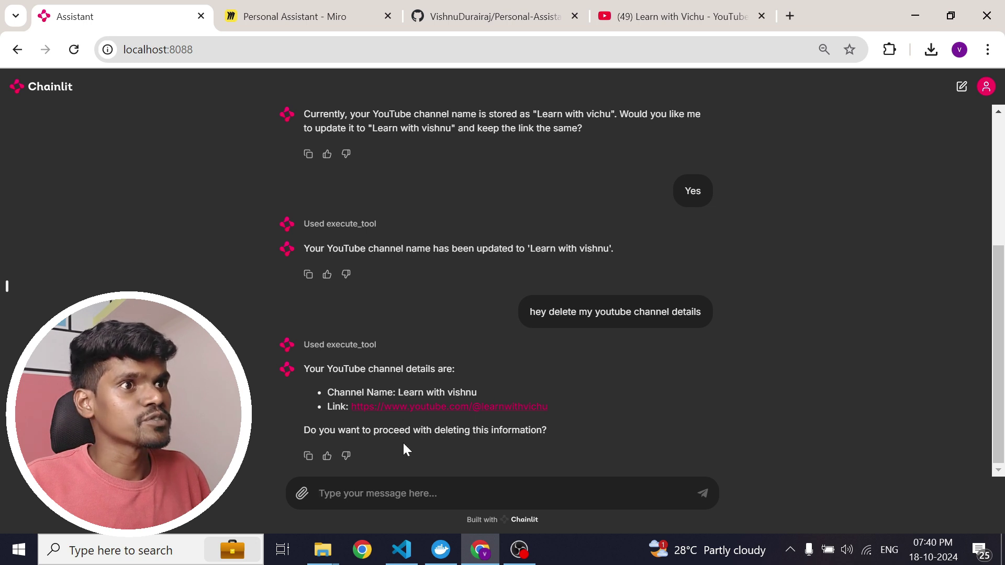
Confirm the deletion with 'Yes' and start a new empty chat
{"action": "type", "text": "Yes"}
{"action": "key", "text": "Return"}
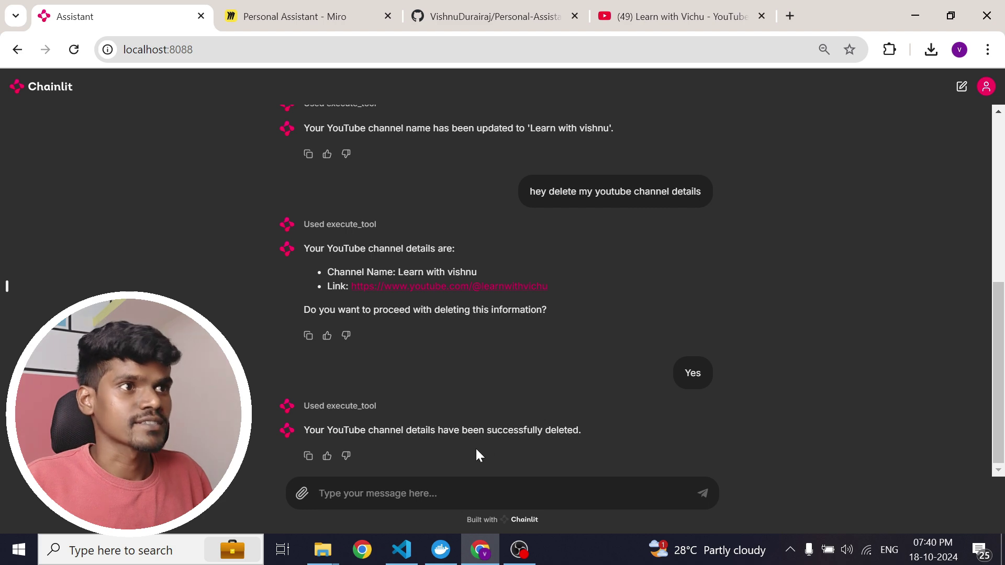
{"action": "left_click", "coordinate": [74, 49]}
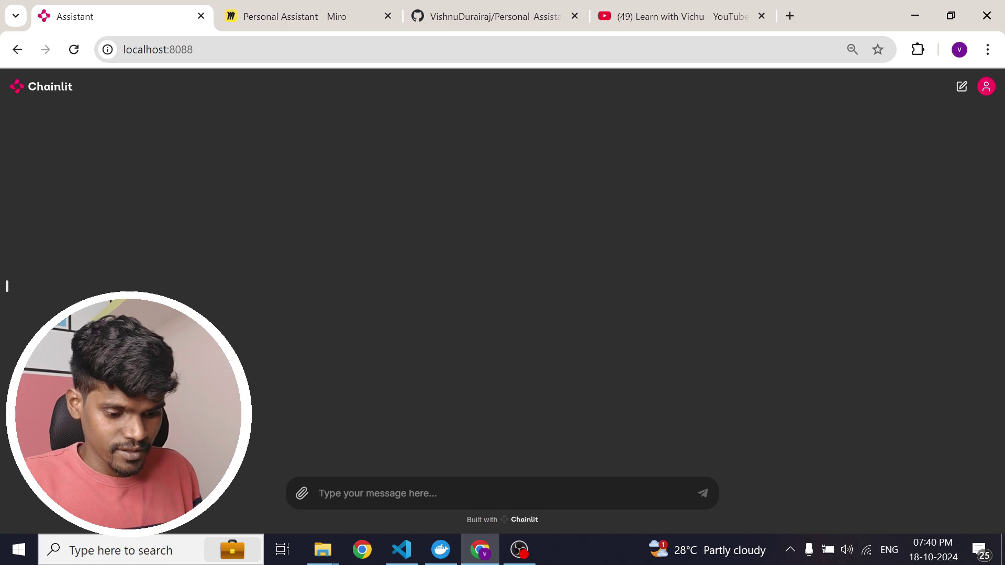
Ask 'Can you get me my youtube channel link?' and get the reply that none is stored
{"action": "type", "text": "Can you get me my youtube channel lin"}
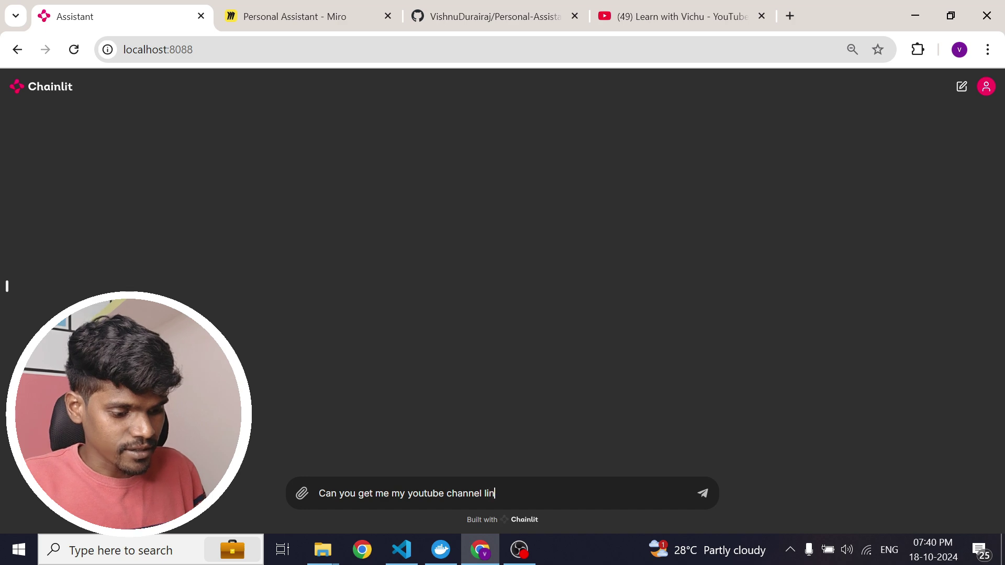
{"action": "type", "text": "k?"}
{"action": "key", "text": "Return"}
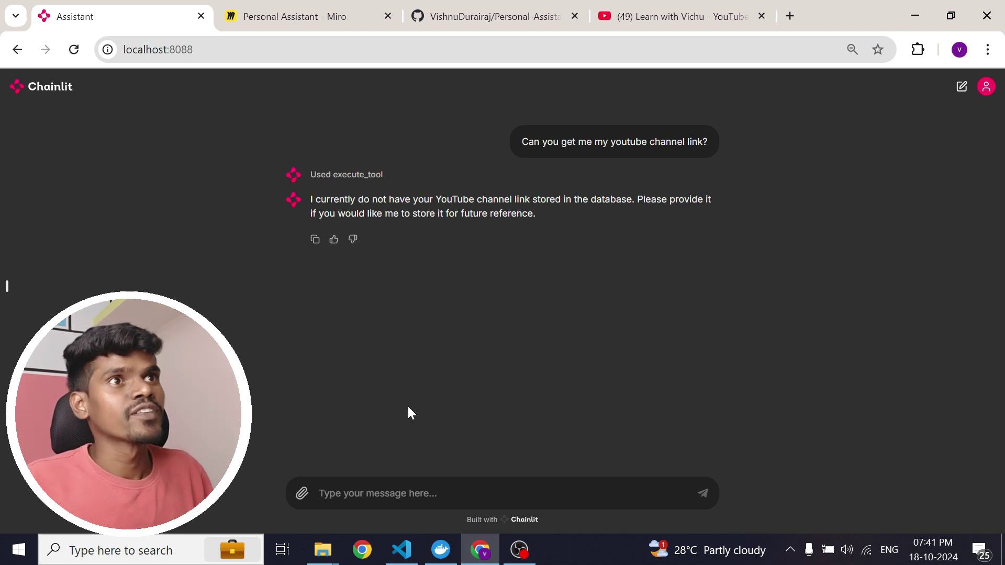
{"action": "left_click", "coordinate": [321, 11]}
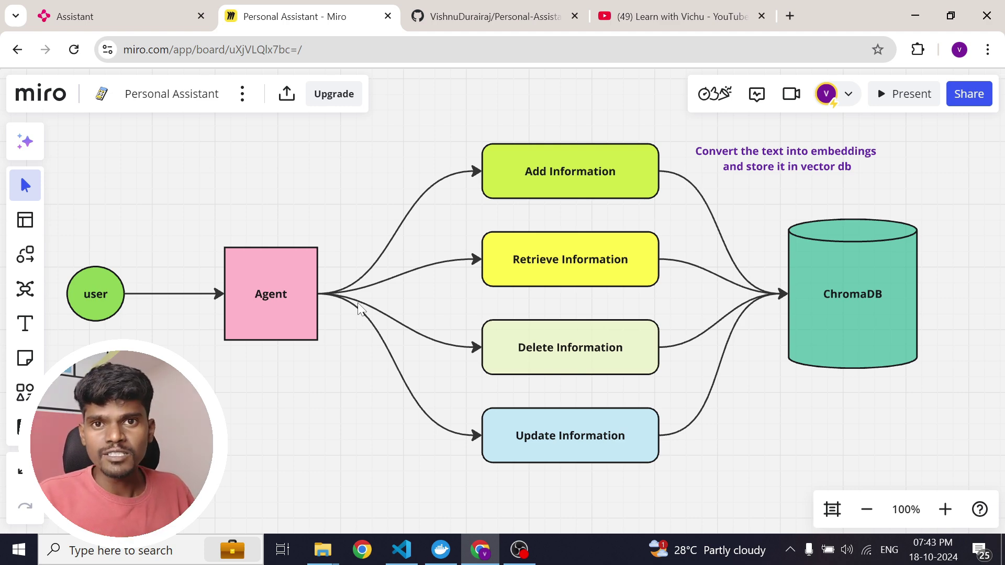
Move from the Miro Personal Assistant diagram to the Personal-Assistant GitHub repository
{"action": "left_click", "coordinate": [484, 15]}
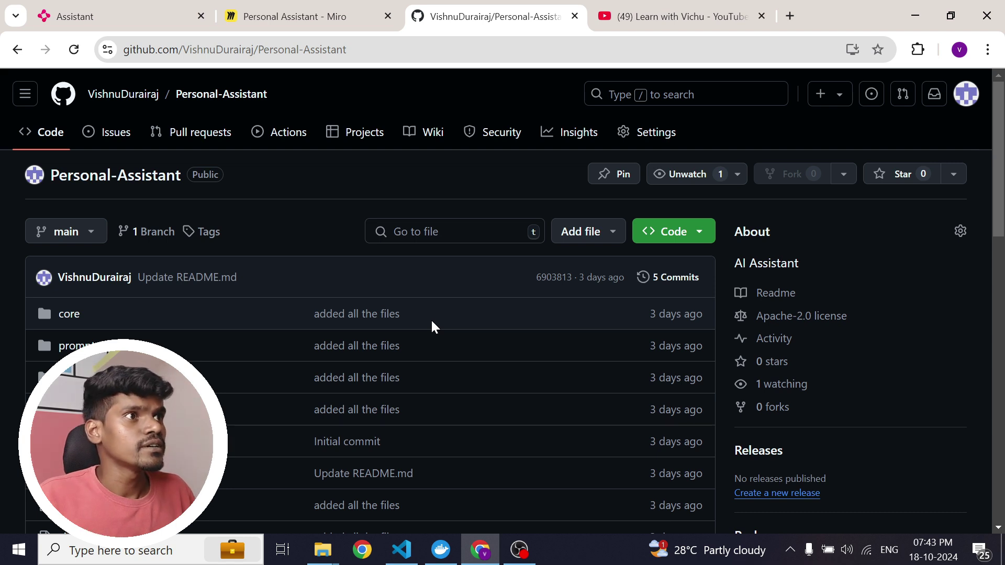
Check the Code clone options, then scroll to the README's clone and Docker Compose run steps
{"action": "left_click", "coordinate": [683, 235]}
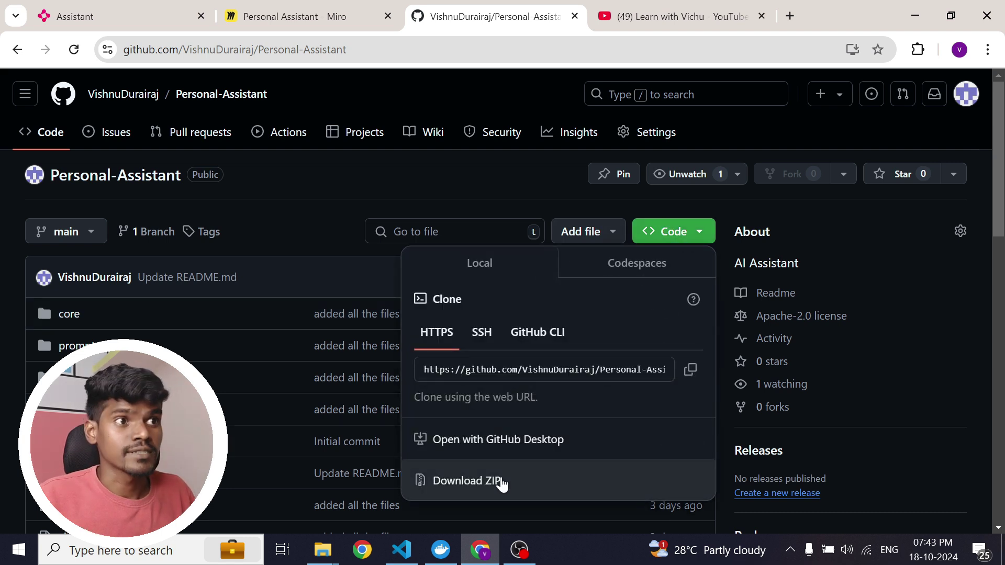
{"action": "left_click", "coordinate": [330, 252]}
{"action": "scroll", "coordinate": [328, 246], "scroll_direction": "down", "scroll_amount": 10}
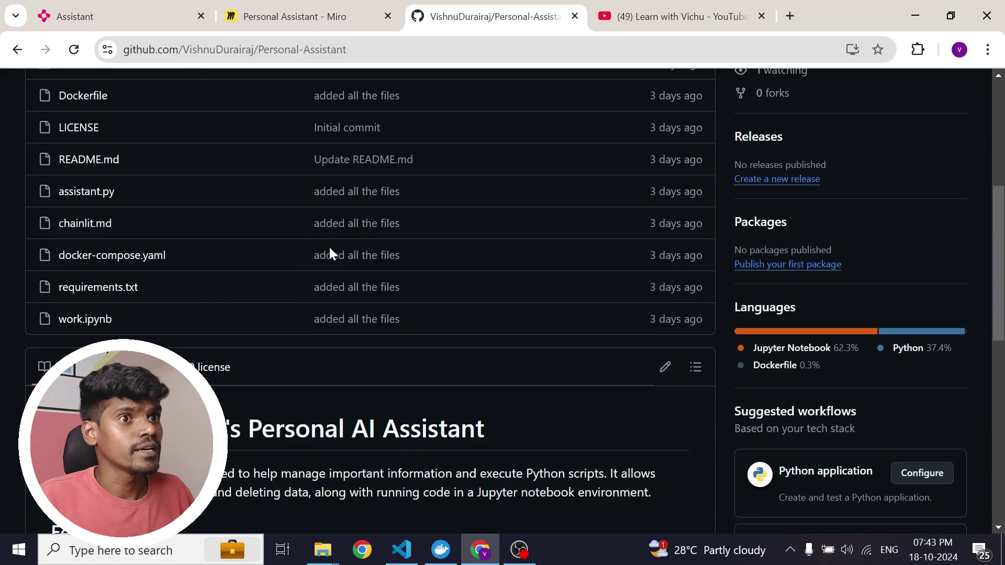
{"action": "scroll", "coordinate": [366, 314], "scroll_direction": "down", "scroll_amount": 3}
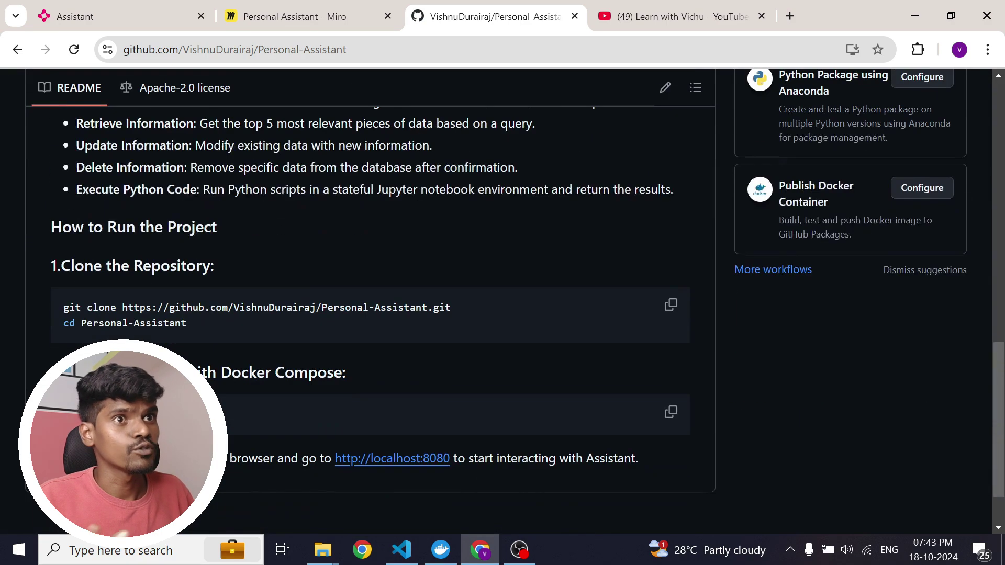
{"action": "scroll", "coordinate": [250, 338], "scroll_direction": "up", "scroll_amount": 3}
{"action": "scroll", "coordinate": [250, 332], "scroll_direction": "down", "scroll_amount": 3}
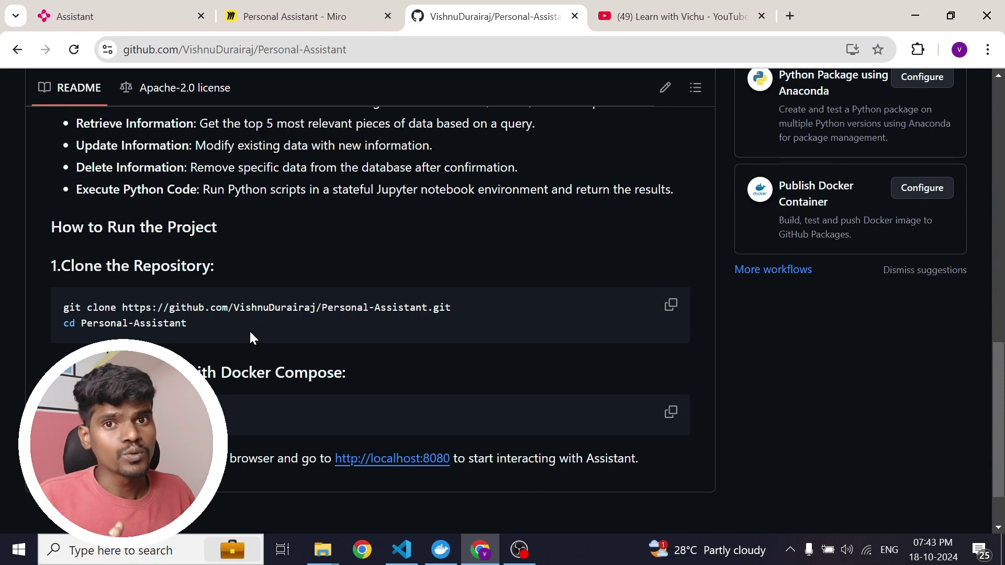